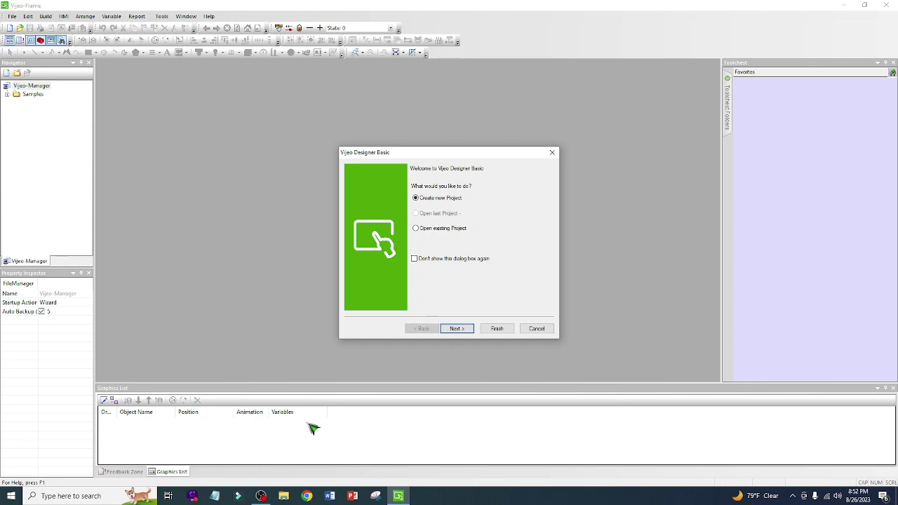
# Step: Choose Create new Project in the wizard instead of opening an existing project
pyautogui.click(420, 230)
pyautogui.click(454, 330)
pyautogui.click(423, 328)
pyautogui.click(415, 199)
pyautogui.click(456, 329)
# Step: Name the project Project1 with description 'Youtube Tutorial' and password protection off
pyautogui.click(485, 182)
pyautogui.write('1')
pyautogui.click(438, 206)
pyautogui.write('Tu')
pyautogui.press('BackSpace')
pyautogui.press('BackSpace')
pyautogui.write('Youtube Tutorial')
pyautogui.click(419, 271)
pyautogui.click(419, 270)
# Step: Keep the HMIGXU3500x (800x480) model for Target1 and continue to Target Setup
pyautogui.click(456, 329)
pyautogui.click(546, 239)
pyautogui.click(546, 240)
pyautogui.click(457, 329)
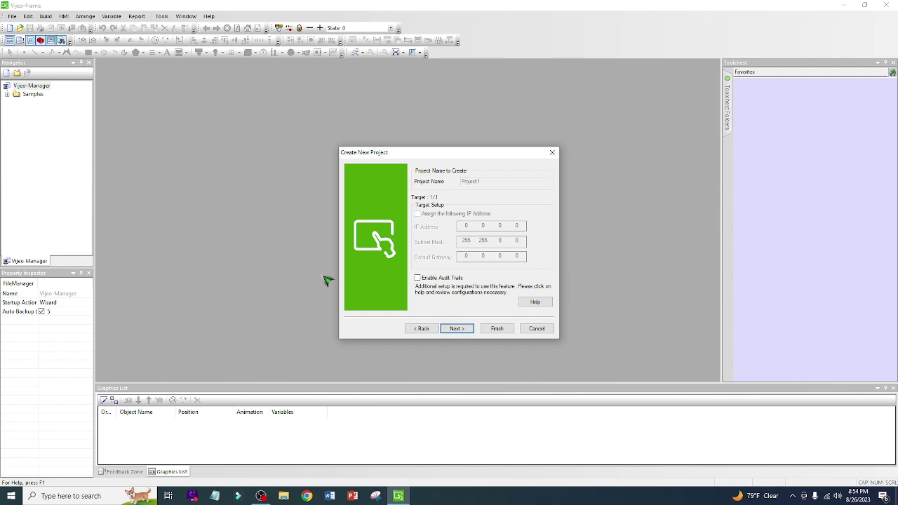
# Step: Cancel adding a Schneider Electric driver and finish the wizard with no equipment
pyautogui.click(456, 330)
pyautogui.click(506, 296)
pyautogui.click(542, 195)
pyautogui.click(489, 312)
pyautogui.click(489, 311)
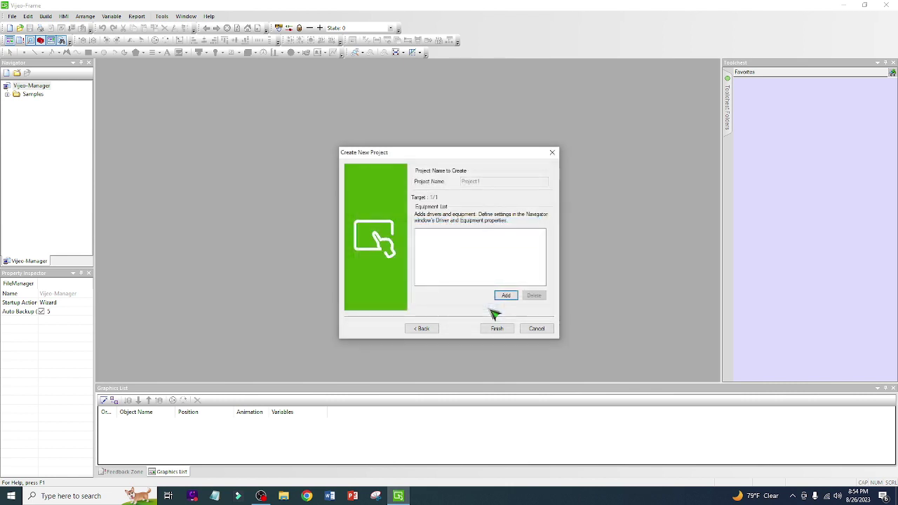
pyautogui.click(497, 329)
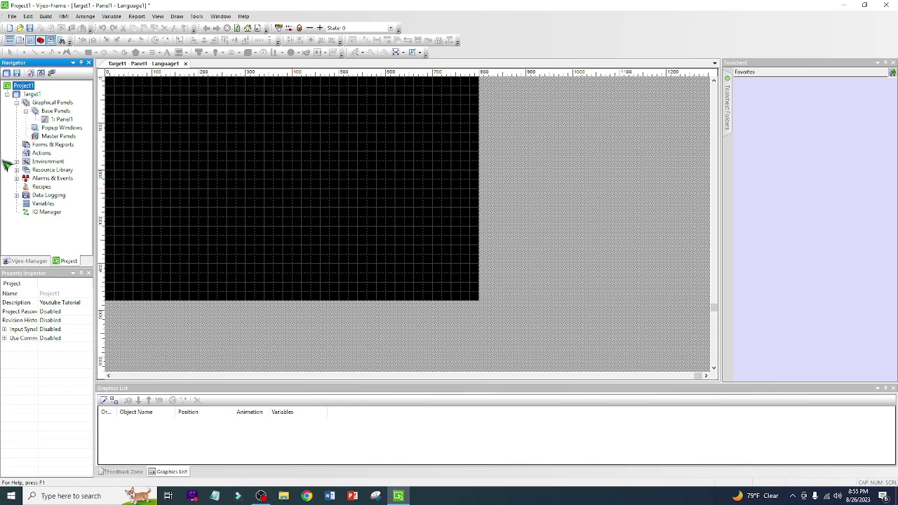
pyautogui.rightClick(29, 94)
pyautogui.click(19, 132)
pyautogui.rightClick(59, 113)
pyautogui.rightClick(53, 104)
pyautogui.click(69, 113)
pyautogui.rightClick(43, 208)
pyautogui.moveTo(83, 226)
pyautogui.click(19, 238)
pyautogui.click(18, 16)
pyautogui.moveTo(32, 18)
pyautogui.moveTo(69, 18)
pyautogui.click(580, 41)
pyautogui.rightClick(554, 36)
pyautogui.click(568, 82)
pyautogui.rightClick(540, 45)
pyautogui.click(545, 87)
# Step: Select the black Panel1 canvas and start placing an image with Stretch display mode
pyautogui.click(225, 120)
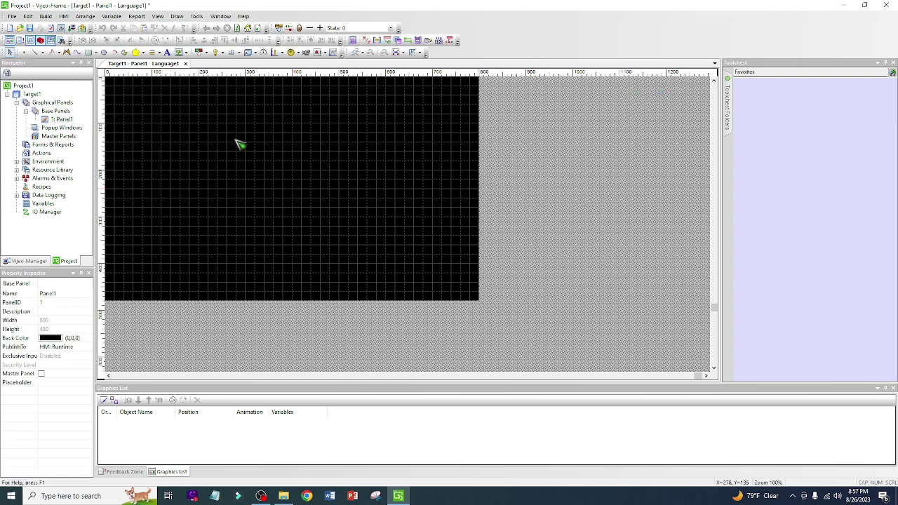
pyautogui.click(179, 52)
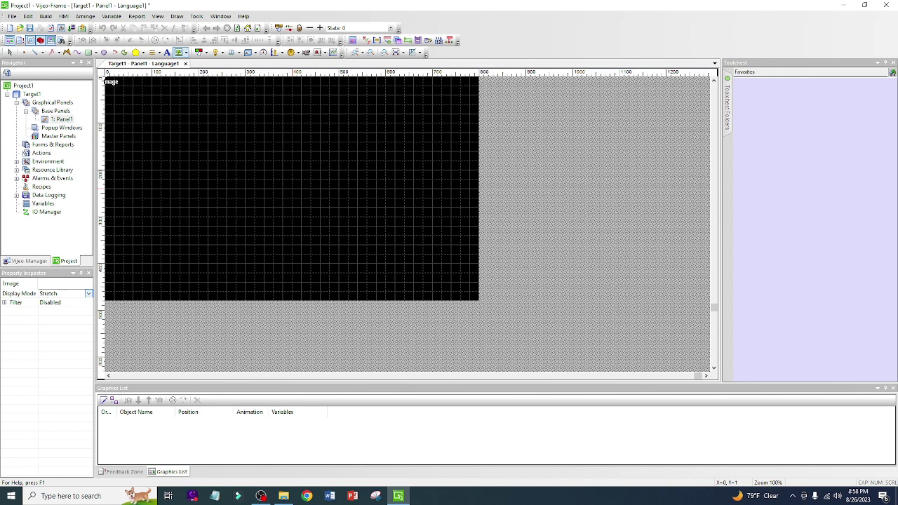